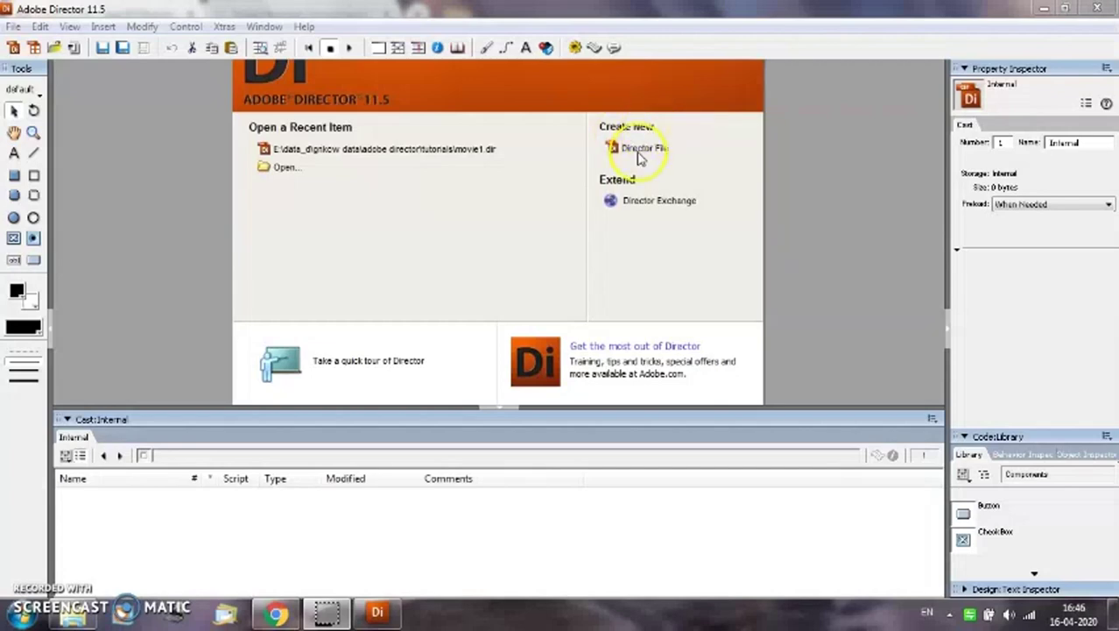
Step: Start a new Director movie and draw a filled black circle near the stage's left edge as sprite 1
click(640, 154)
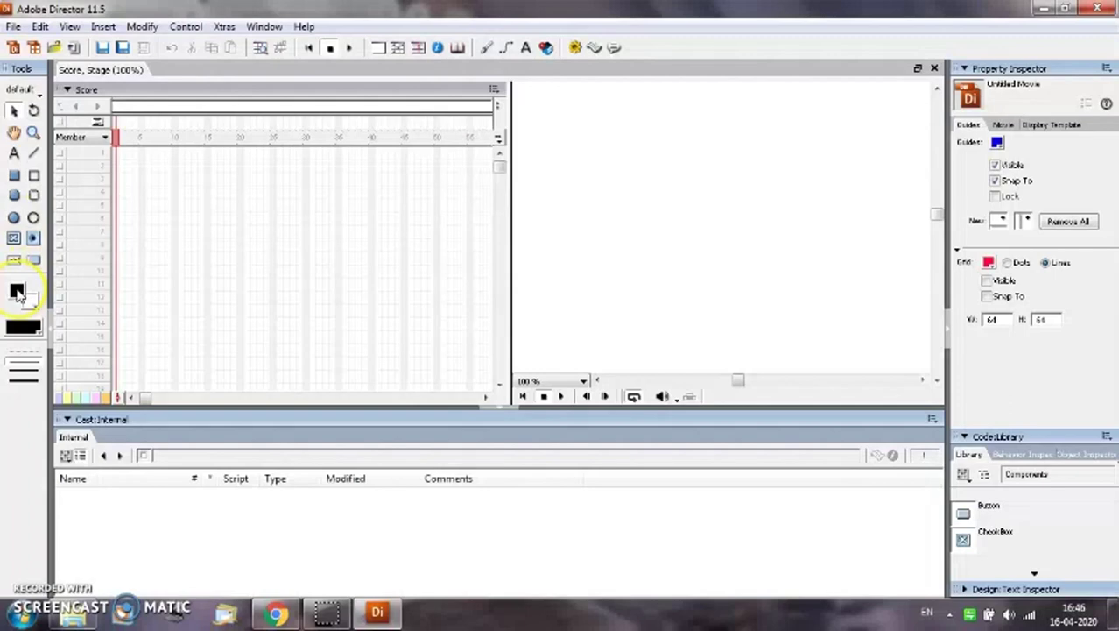
click(12, 218)
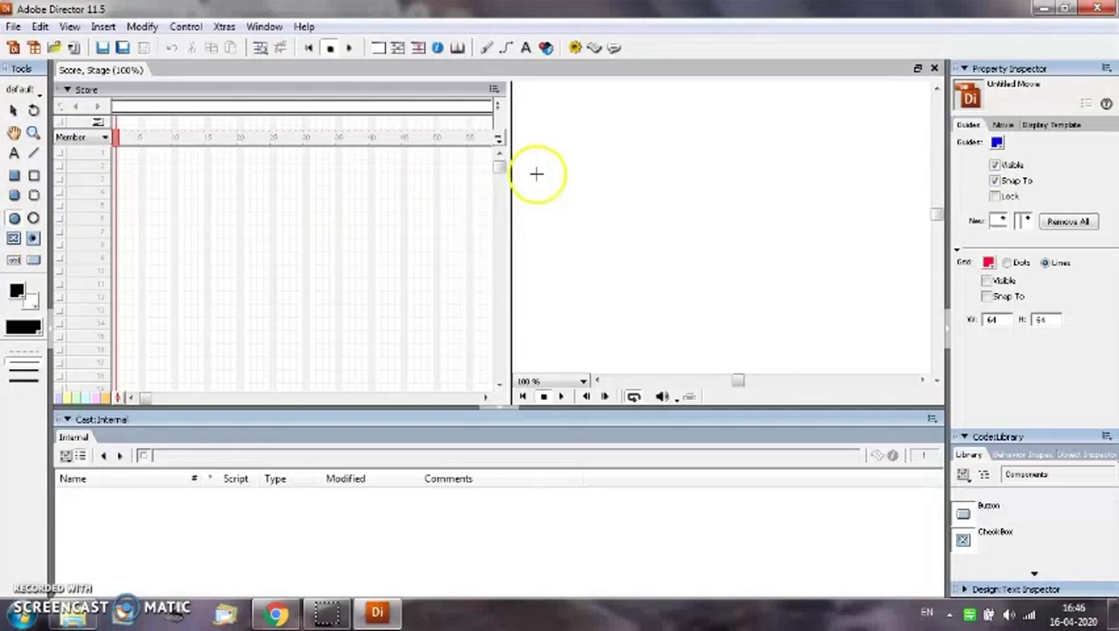
drag(536, 173, 594, 232)
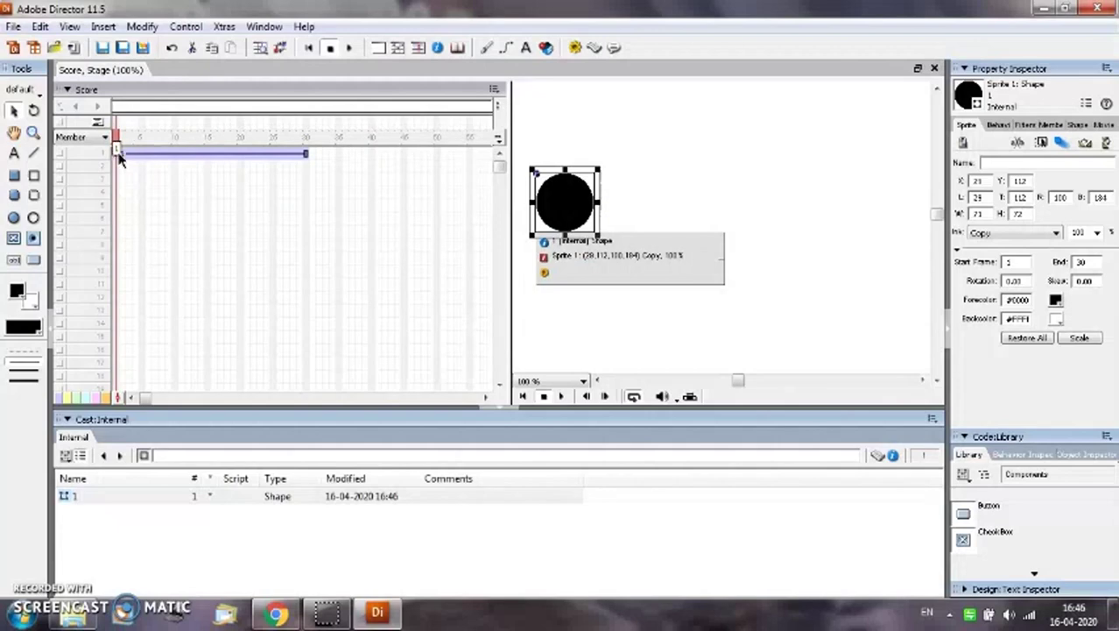
Step: Move the circle to the stage's right side at sprite 1's end frame 30
drag(122, 155, 555, 217)
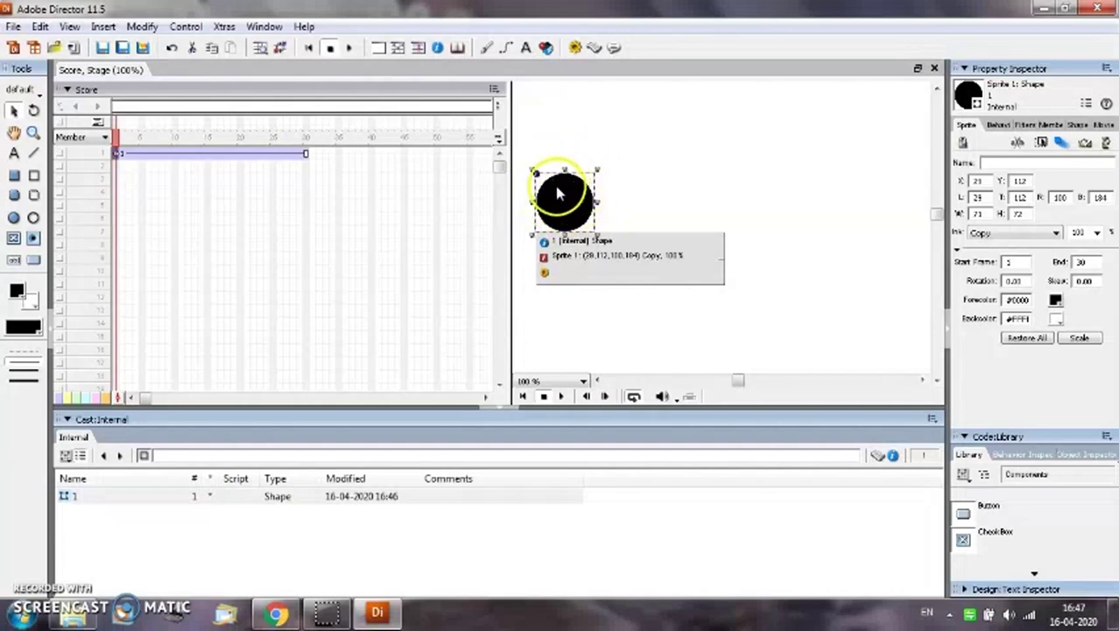
click(304, 154)
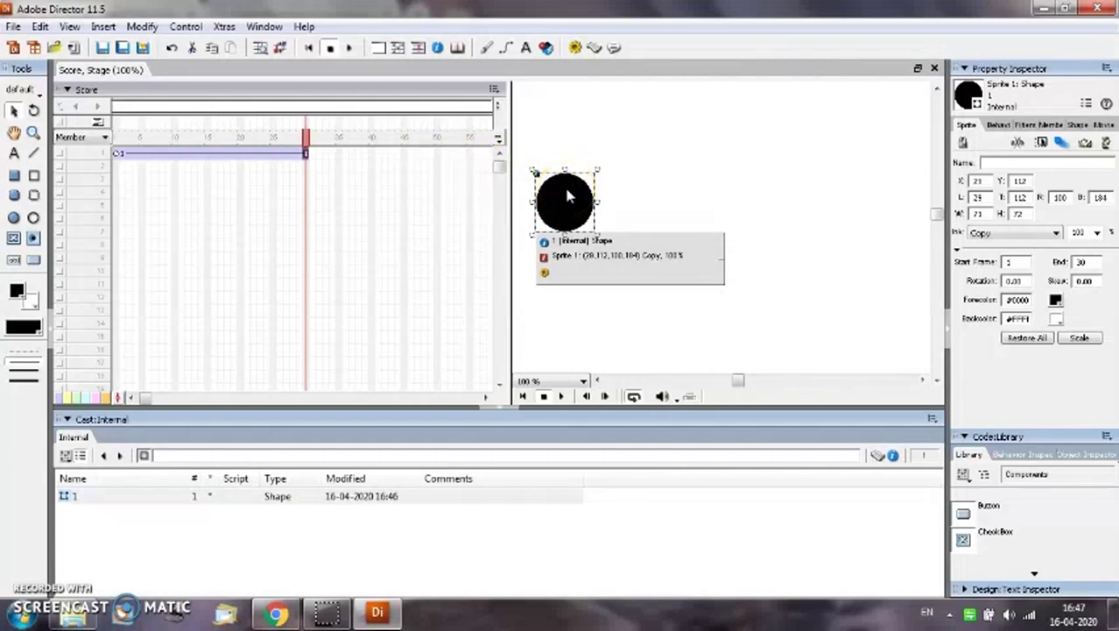
drag(571, 190, 892, 193)
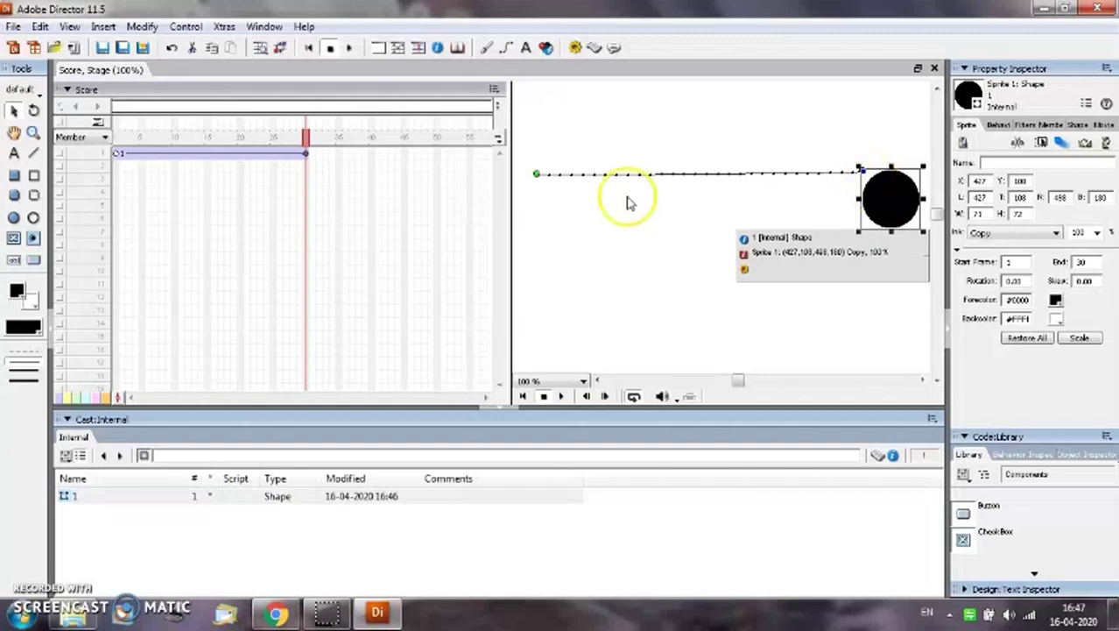
Step: Scrub the playhead from frame 1 to frame 30 to check the circle's horizontal slide
click(117, 155)
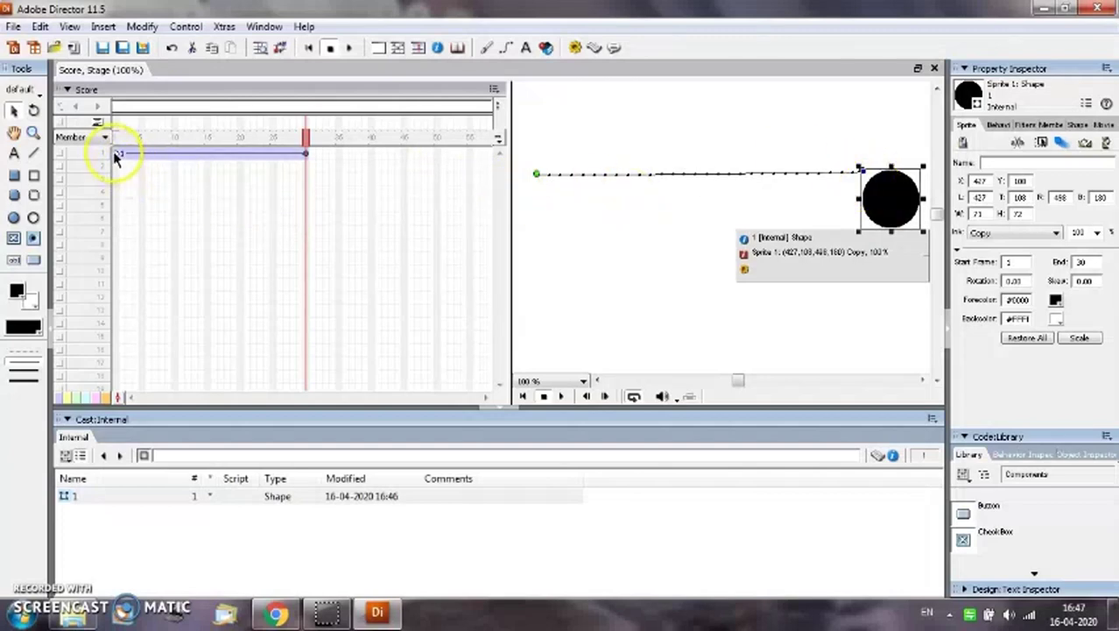
drag(117, 153, 175, 155)
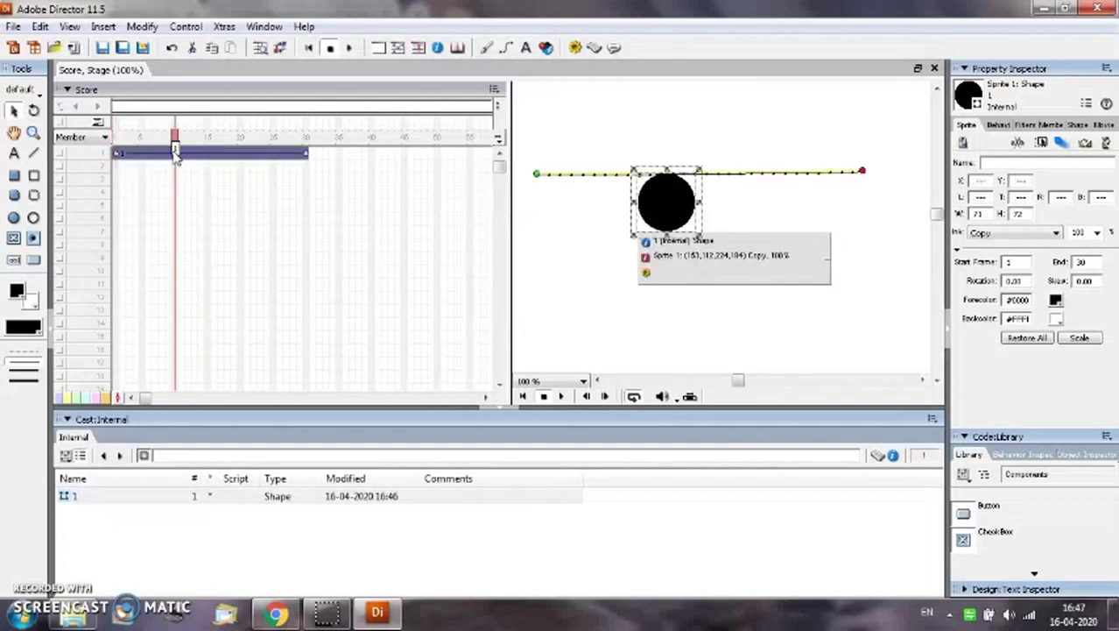
click(305, 155)
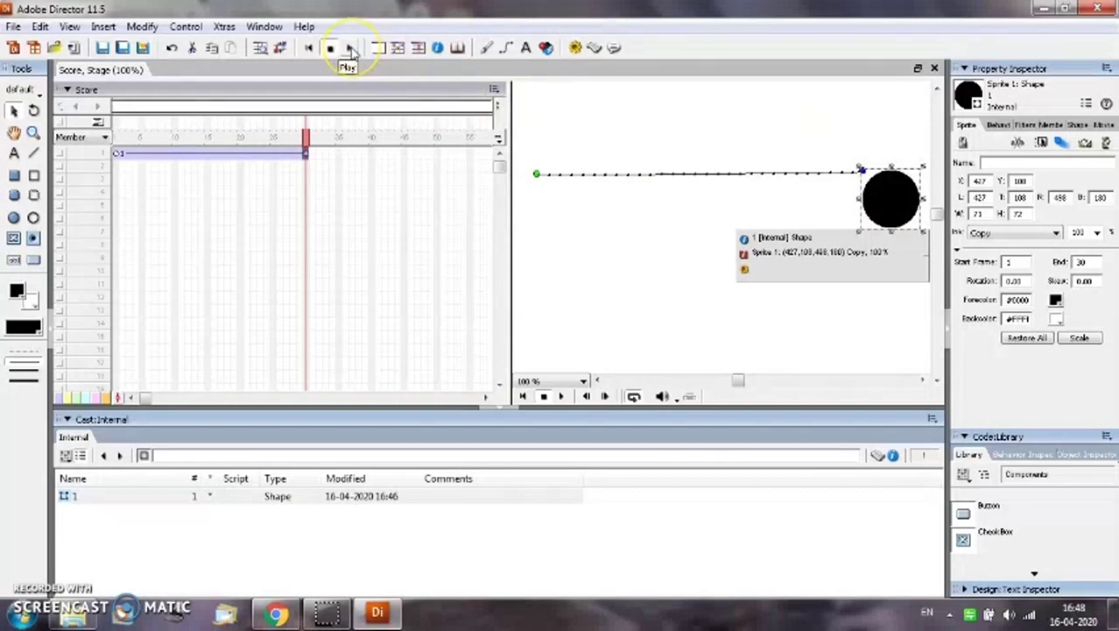
Step: Play the movie to watch the circle slide across the stage, then stop playback
click(349, 49)
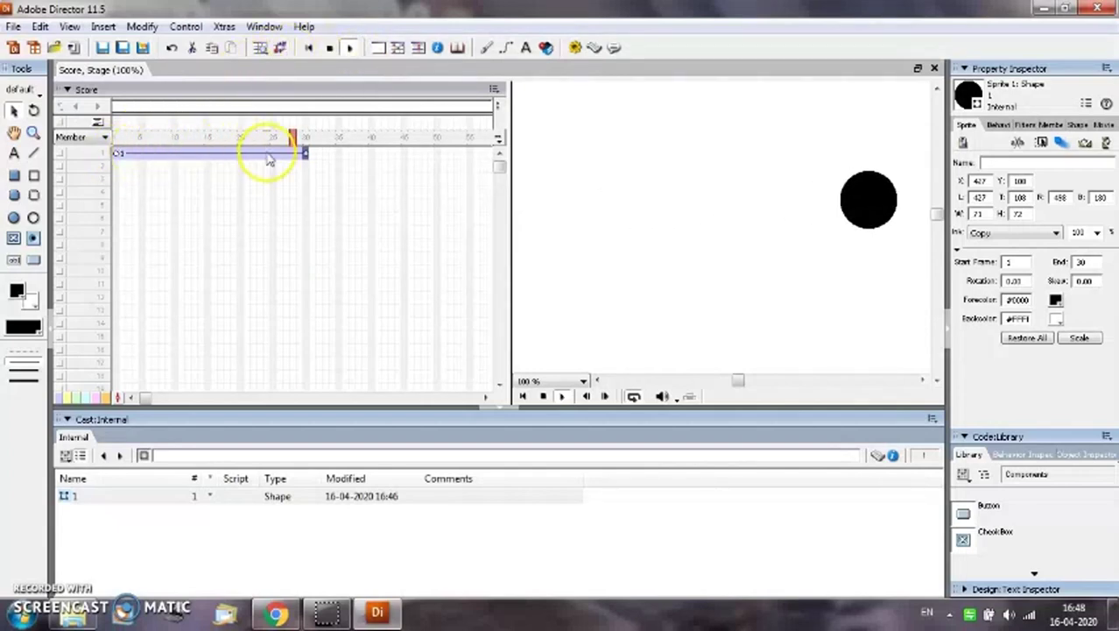
click(326, 49)
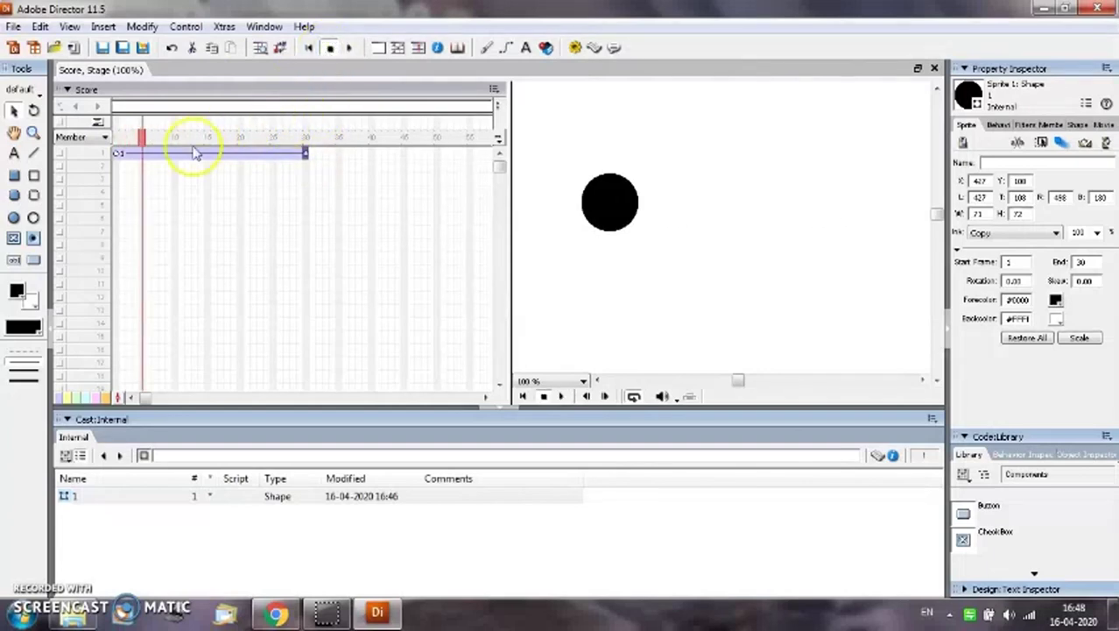
Step: Drag sprite 1's end keyframe from frame 30 to frame 50, then scrub through to verify the motion
click(304, 151)
drag(303, 150, 438, 155)
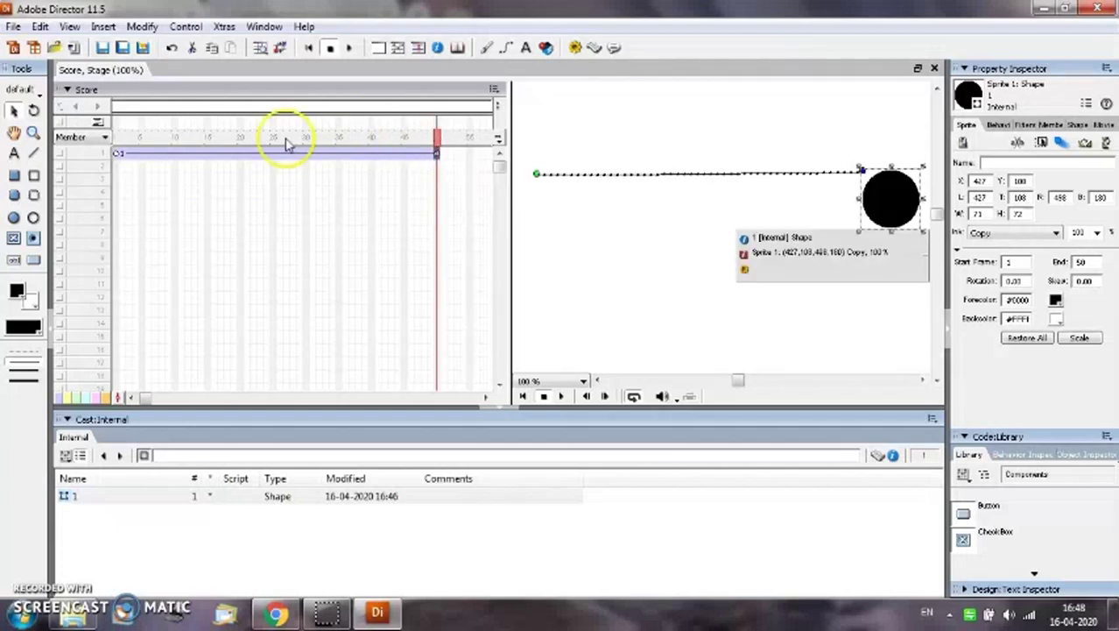
click(118, 155)
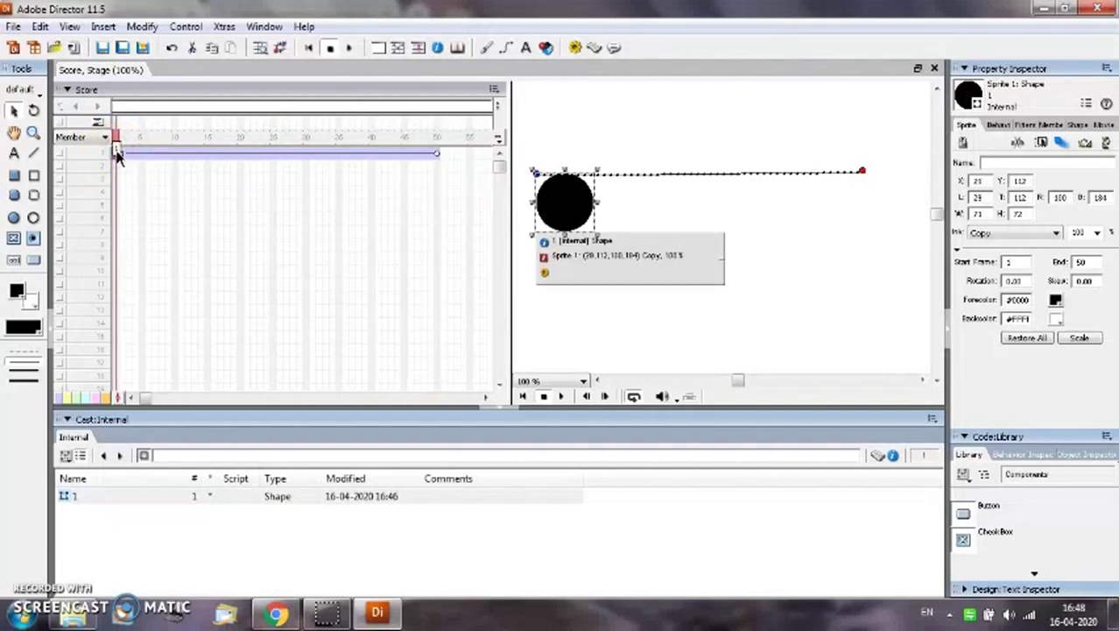
click(336, 153)
click(339, 154)
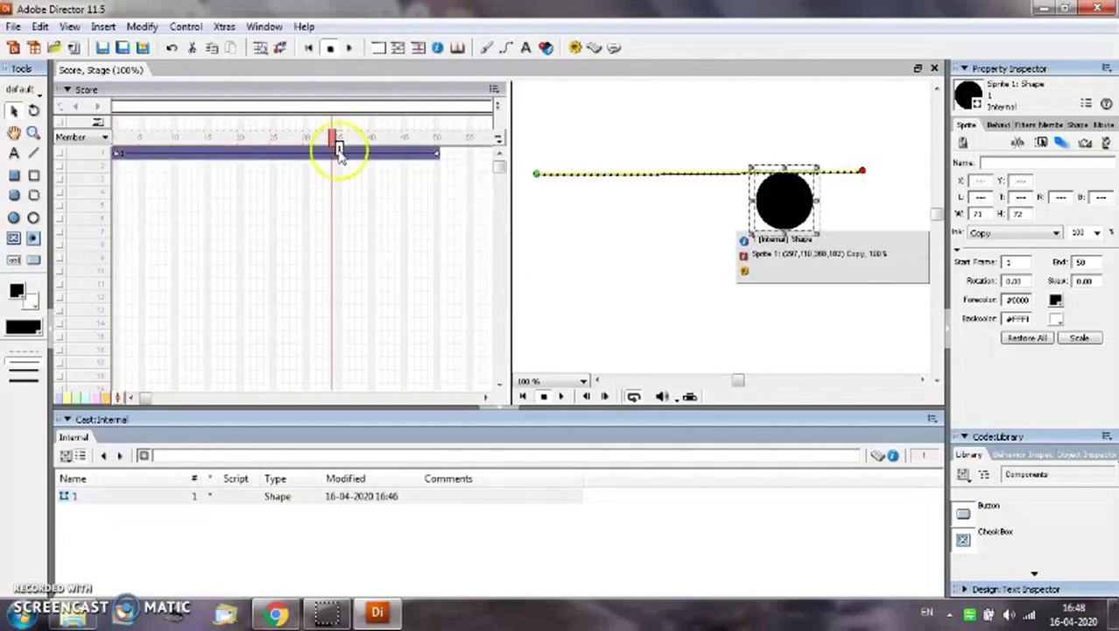
drag(339, 149, 366, 161)
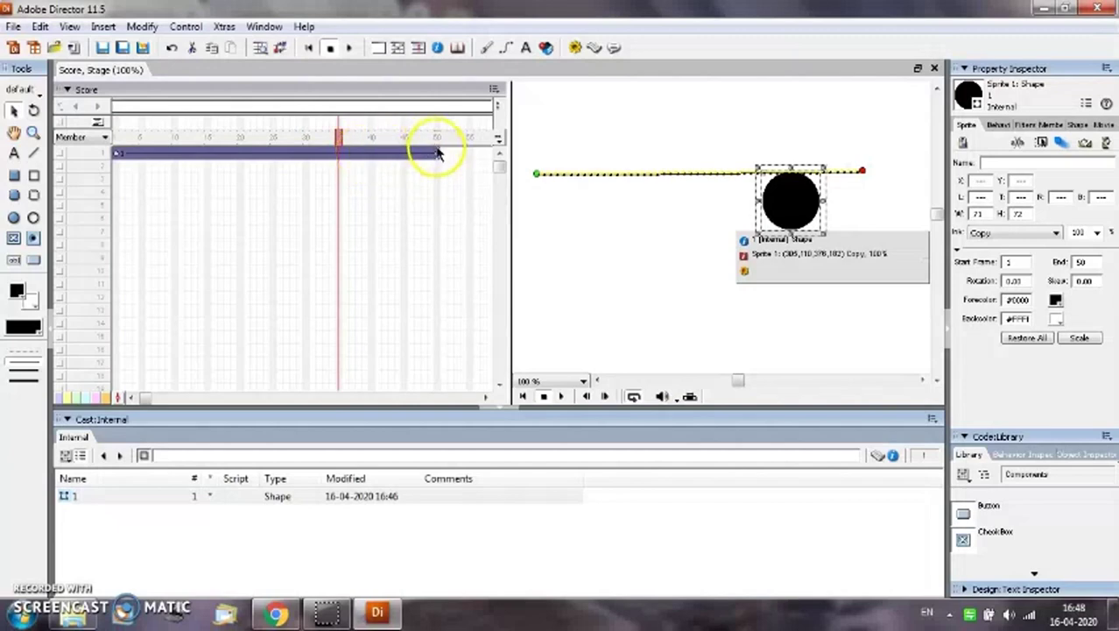
click(436, 151)
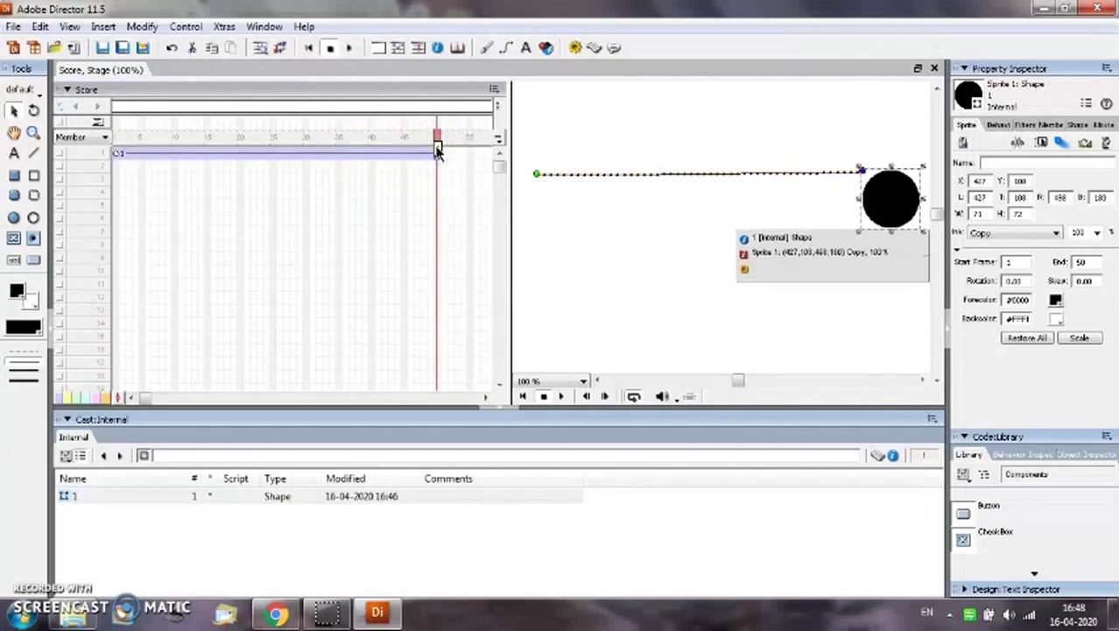
mouse_move(242, 155)
mouse_down()
mouse_move(112, 155)
mouse_move(229, 149)
mouse_up()
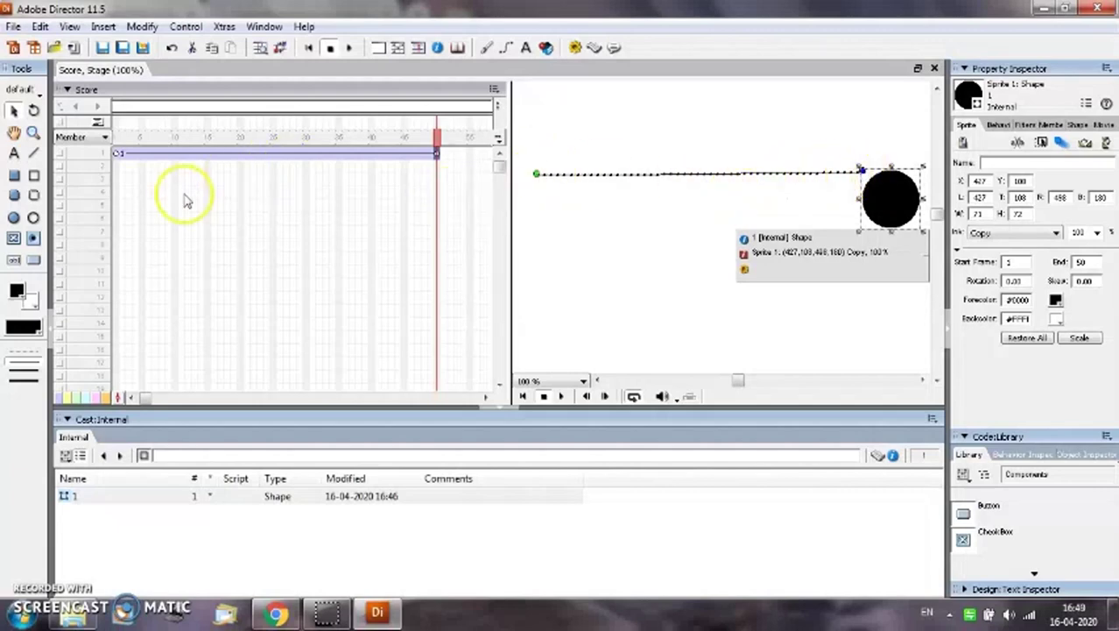
Step: Rewind to frame 1, play the 50-frame animation, and stop it around frame 29
click(115, 150)
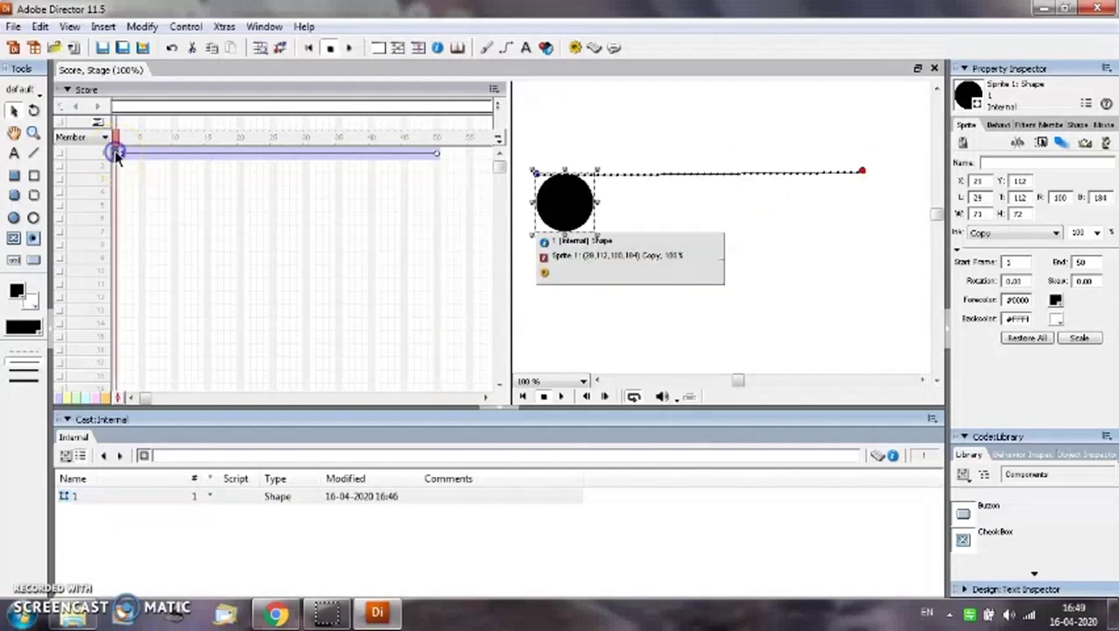
click(350, 47)
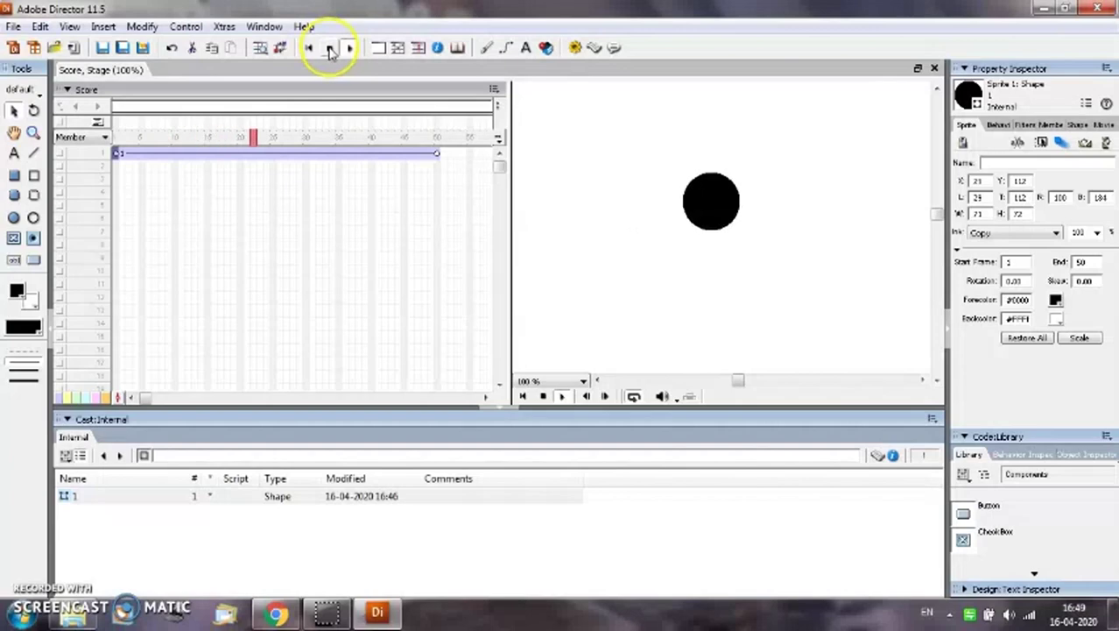
click(330, 48)
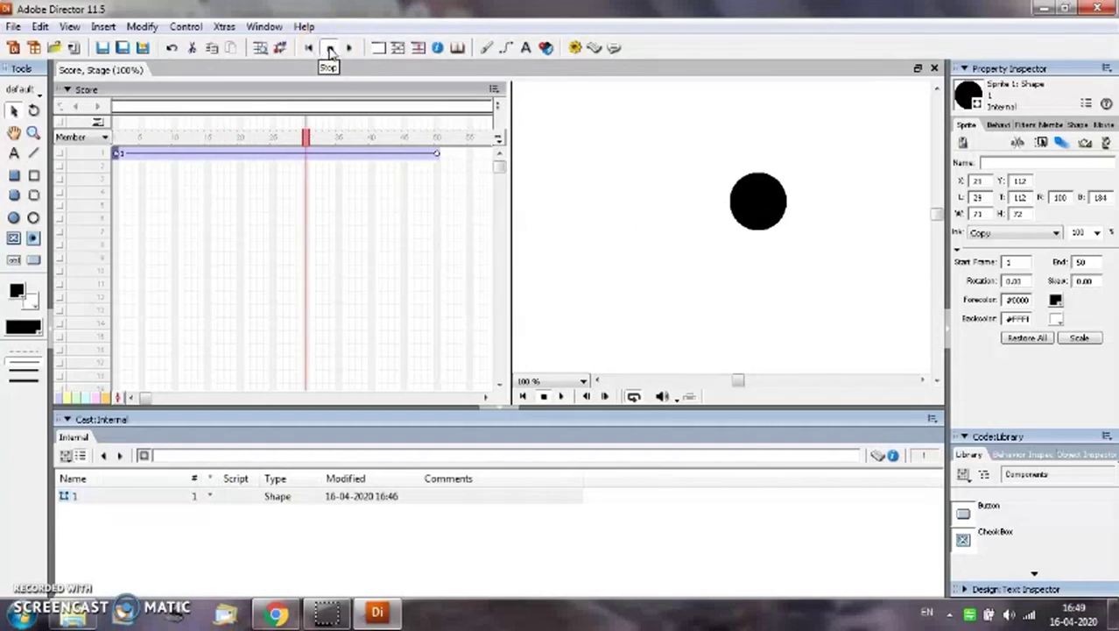
Step: Save the movie as 'movie1' with type Director Movie in the tutorials folder
click(15, 28)
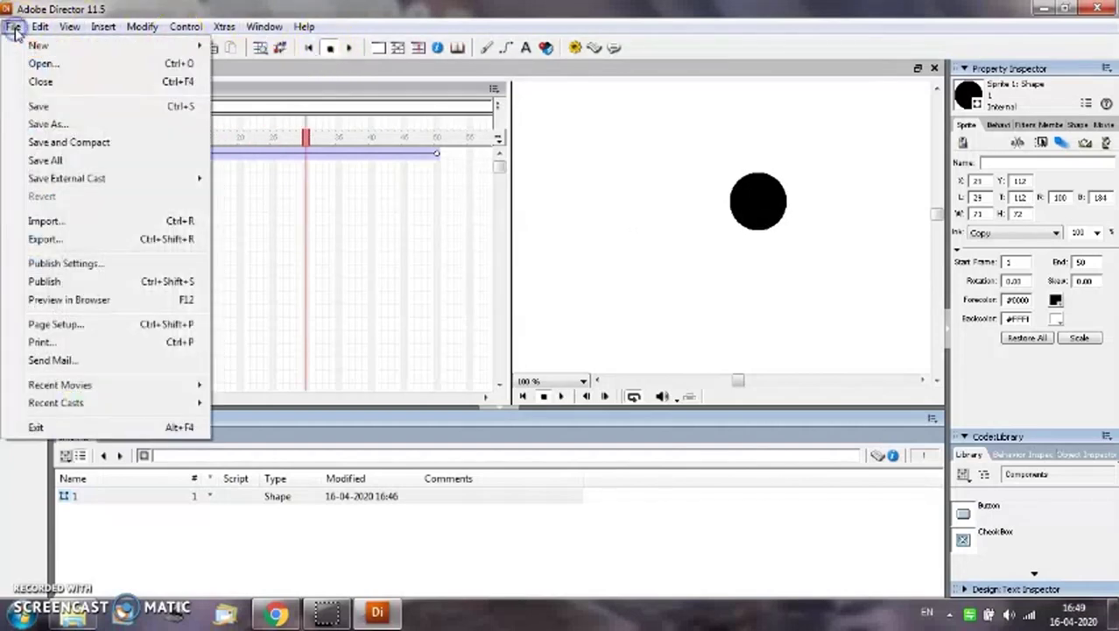
click(33, 106)
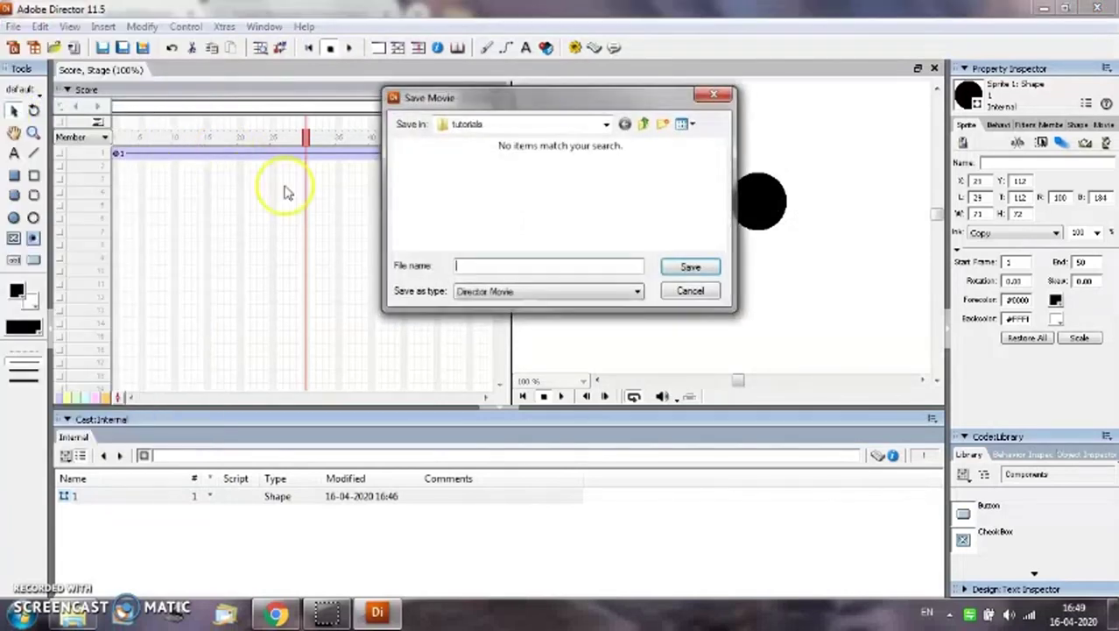
click(482, 265)
text(movie)
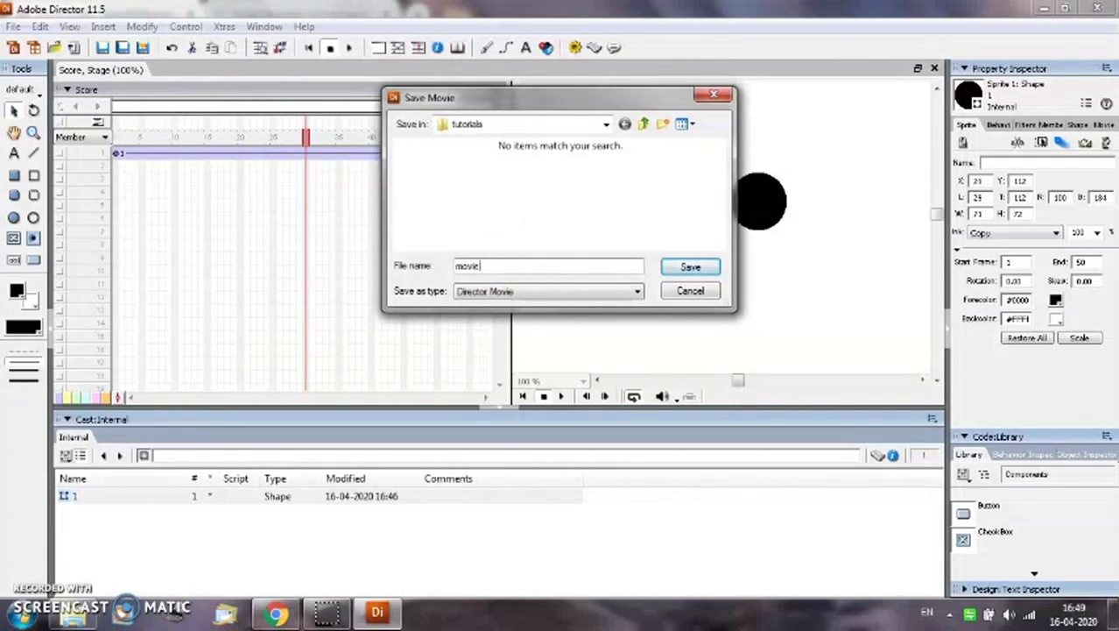
text(1)
click(673, 270)
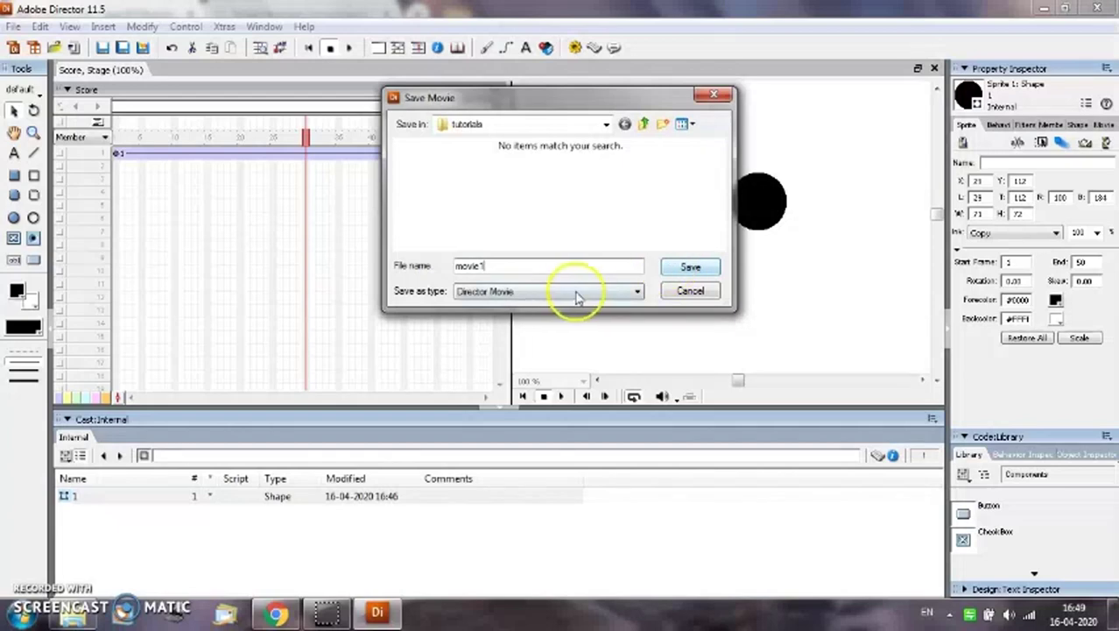
click(512, 291)
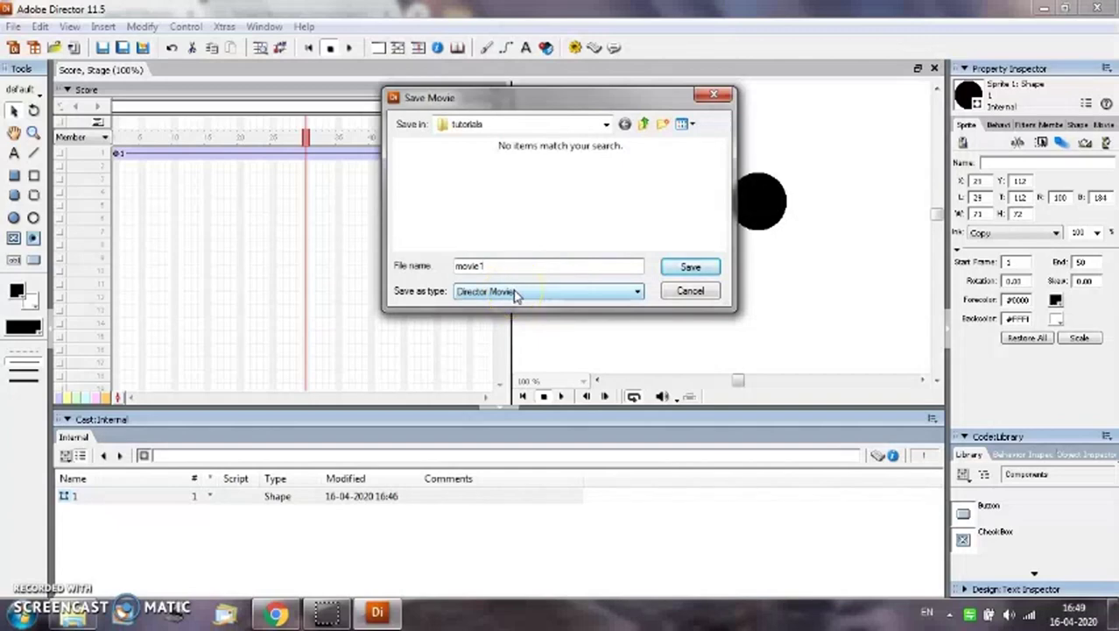
click(690, 268)
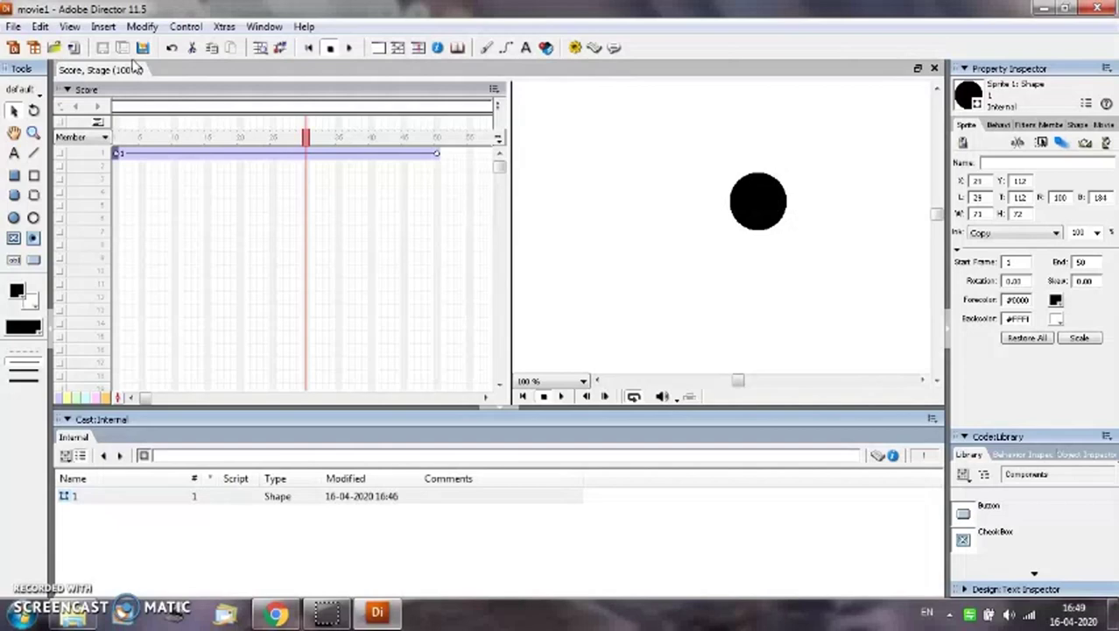
Step: Export all frames in Video for Windows (.AVI) format as movie1.avi in tutorials
click(11, 27)
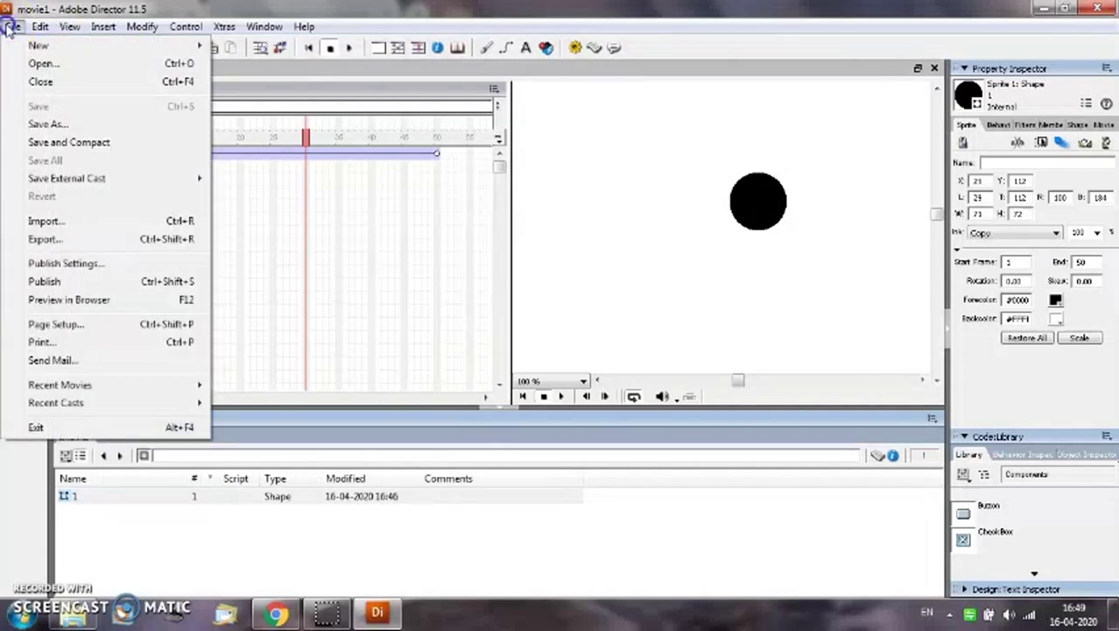
click(44, 239)
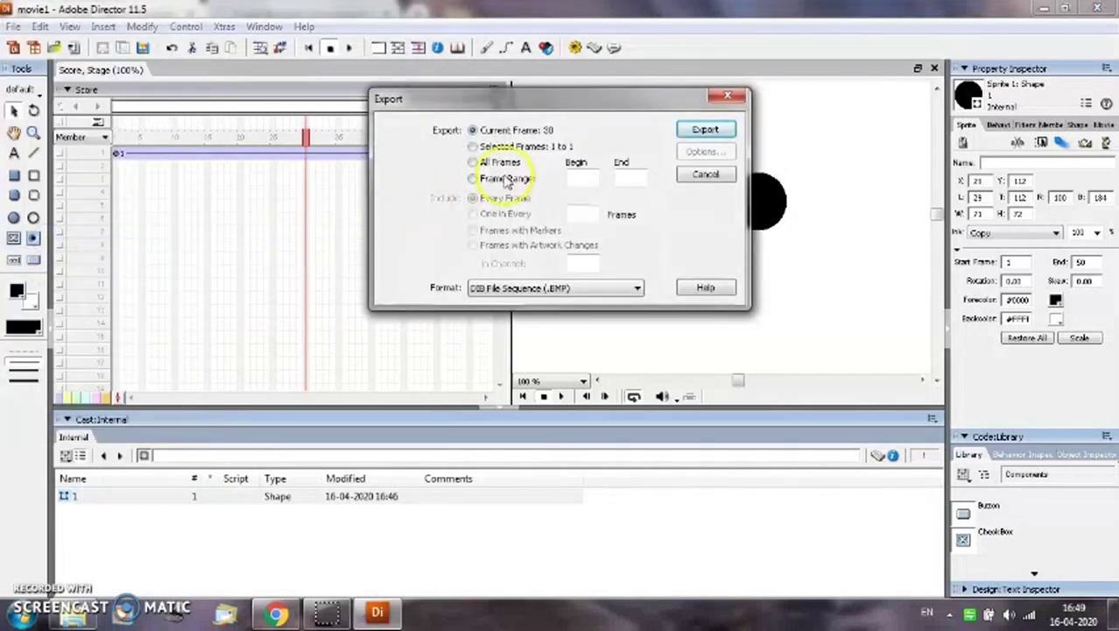
click(474, 164)
click(496, 288)
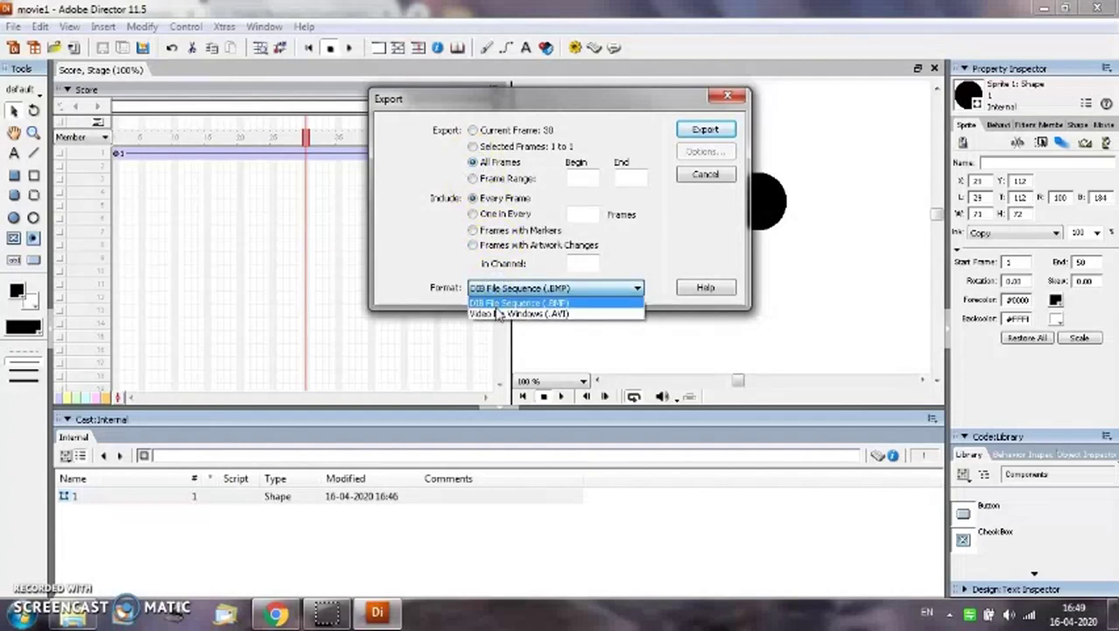
click(497, 314)
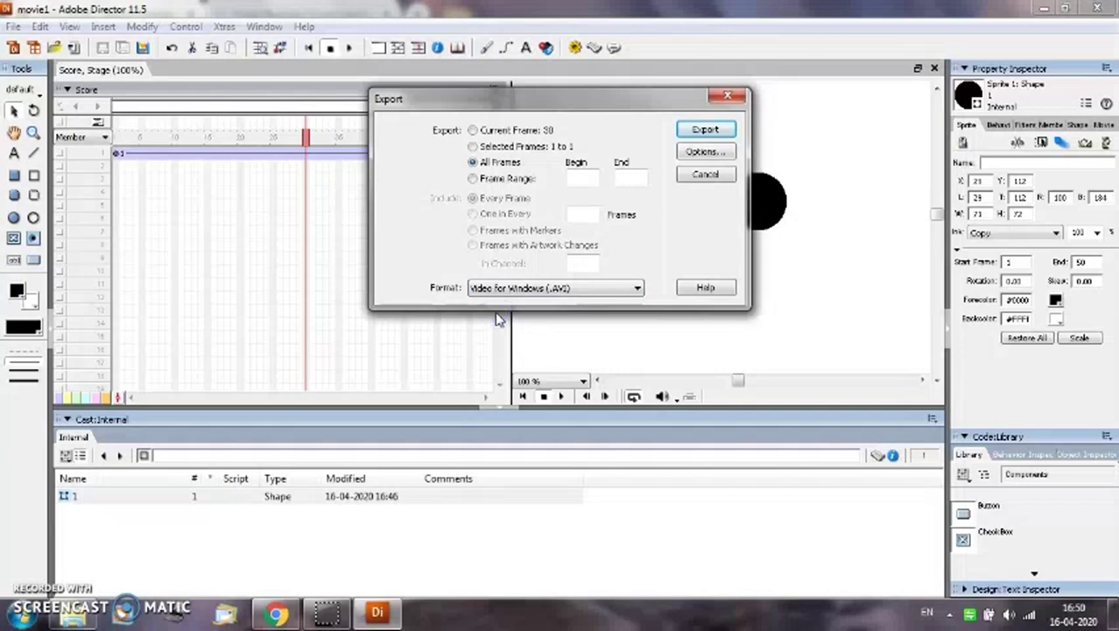
click(686, 133)
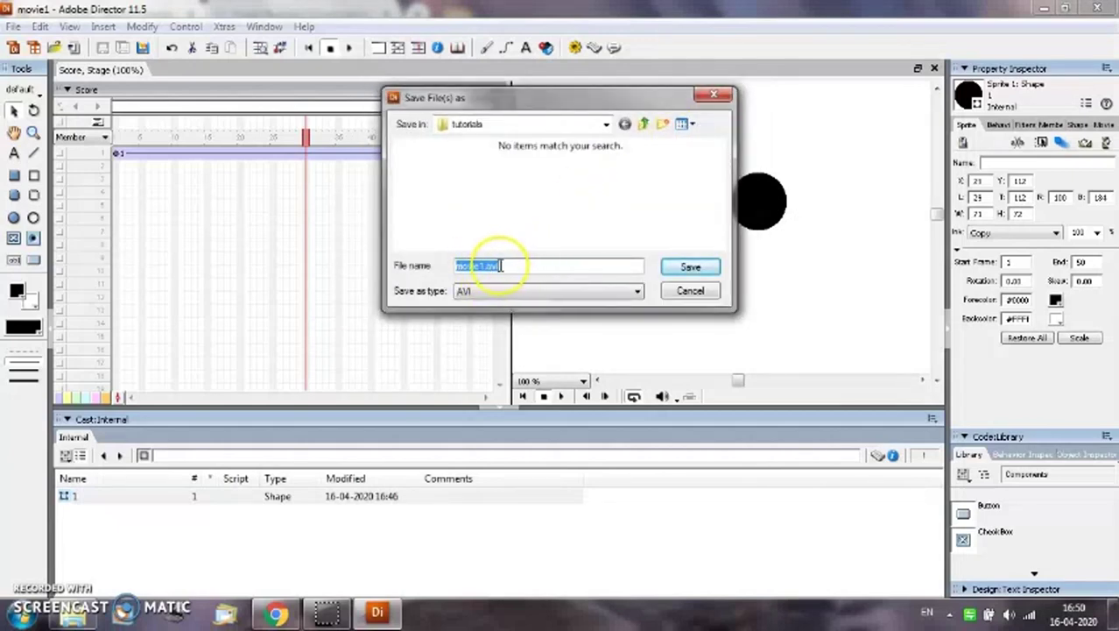
click(689, 267)
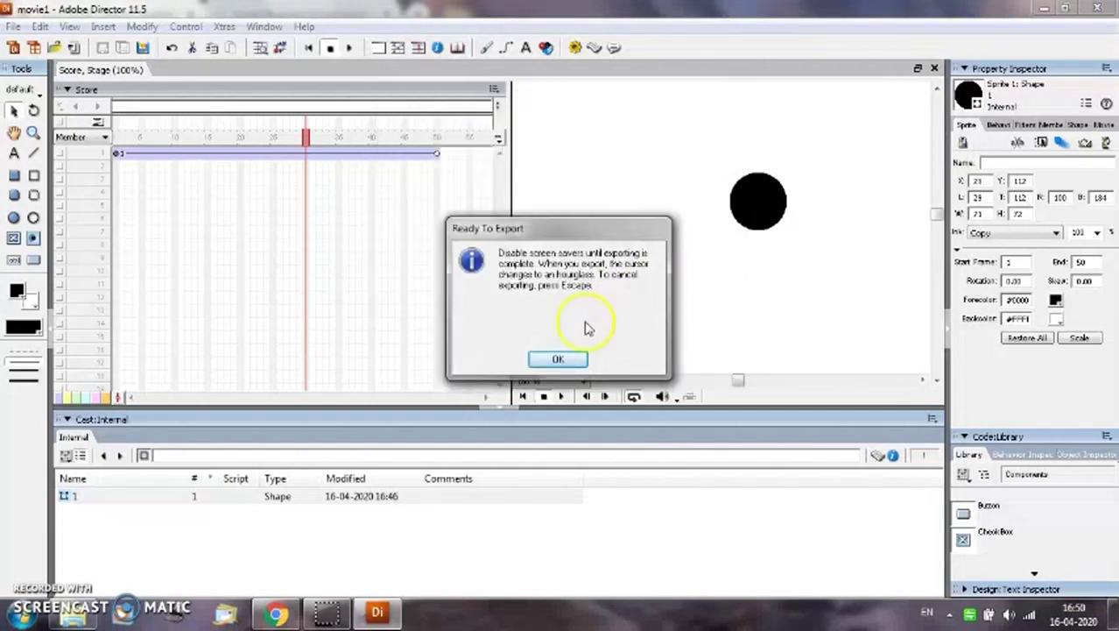
Step: Compress the AVI with the Microsoft Video 1 codec at quality 90 and confirm the export
click(554, 359)
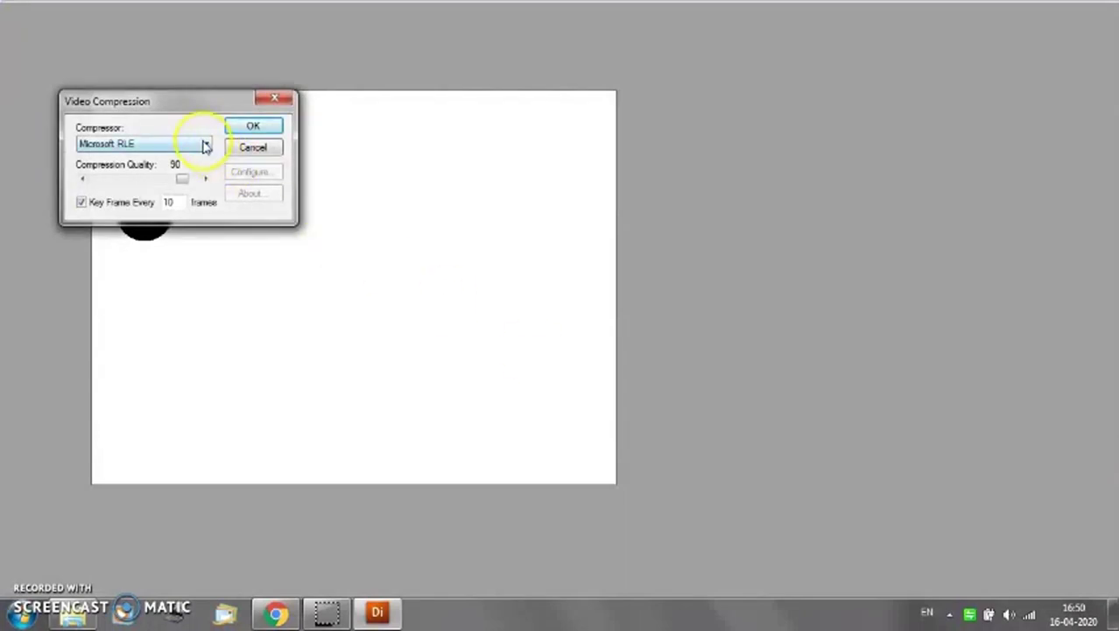
click(204, 146)
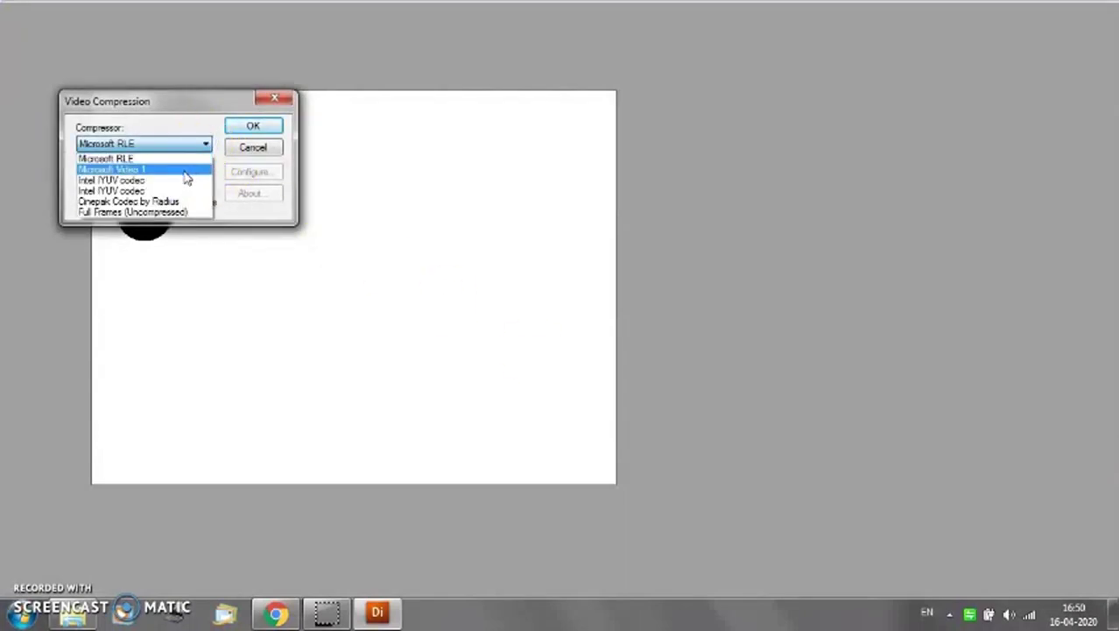
click(185, 170)
drag(177, 177, 182, 178)
click(250, 128)
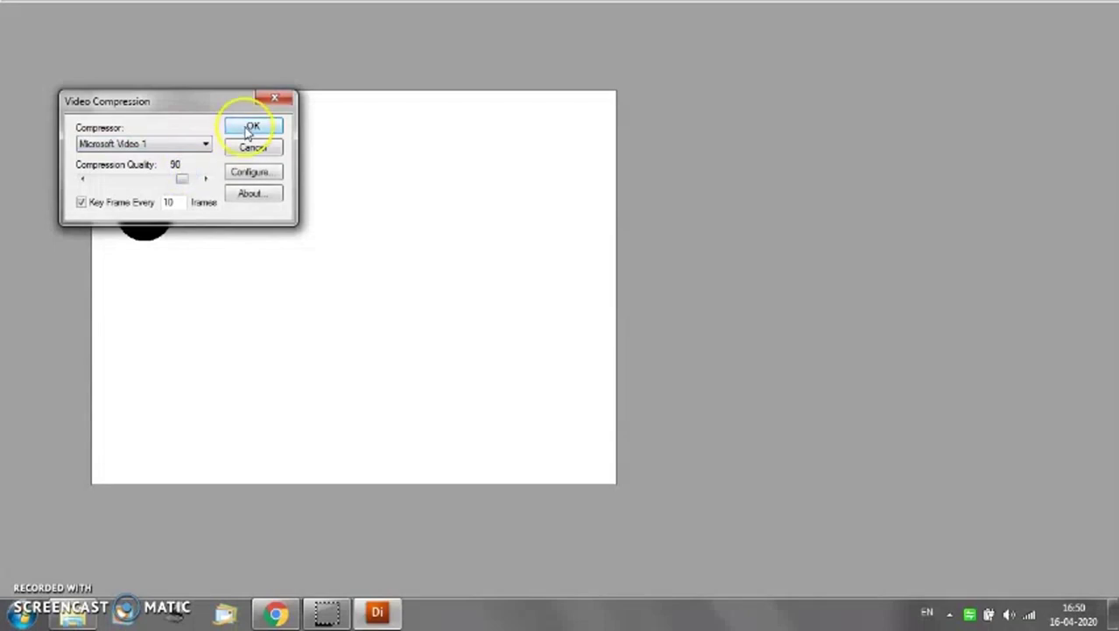